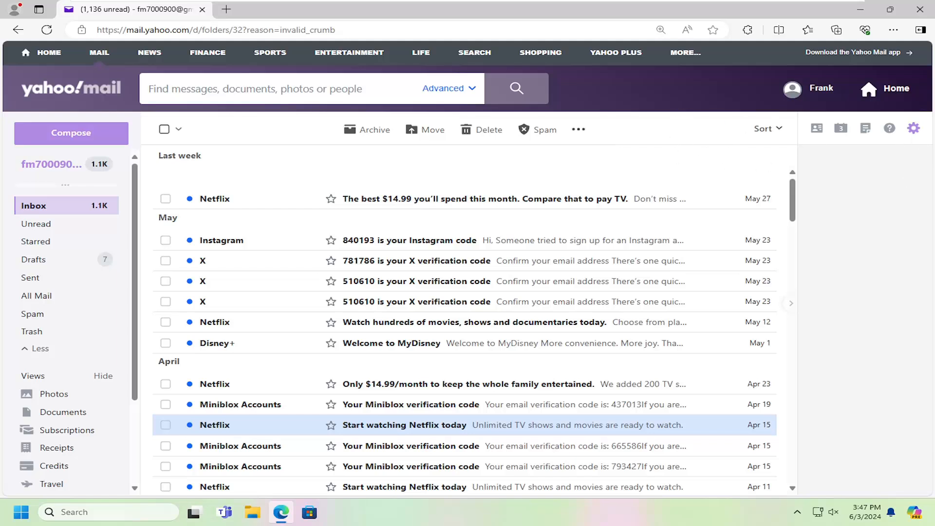
# - Go from the gear menu to More Settings and switch to the Mailboxes section
pyautogui.click(912, 131)
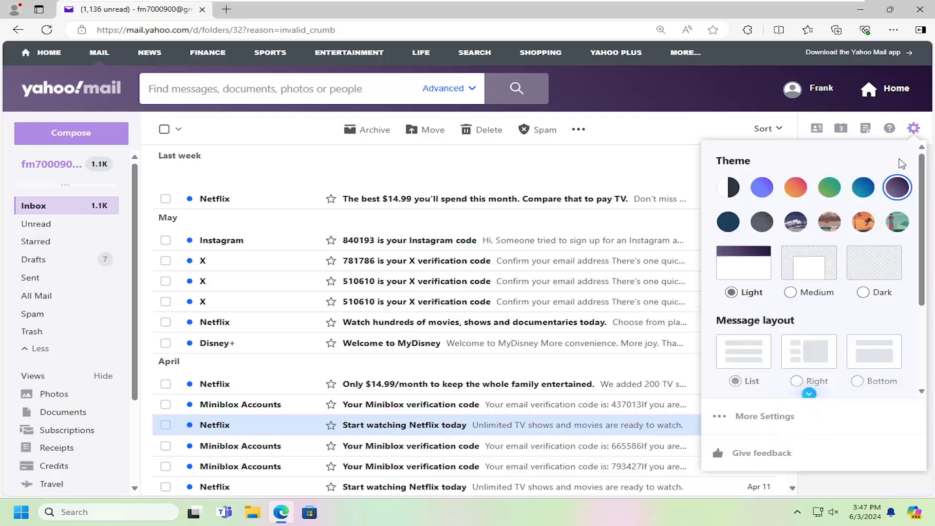
pyautogui.click(759, 421)
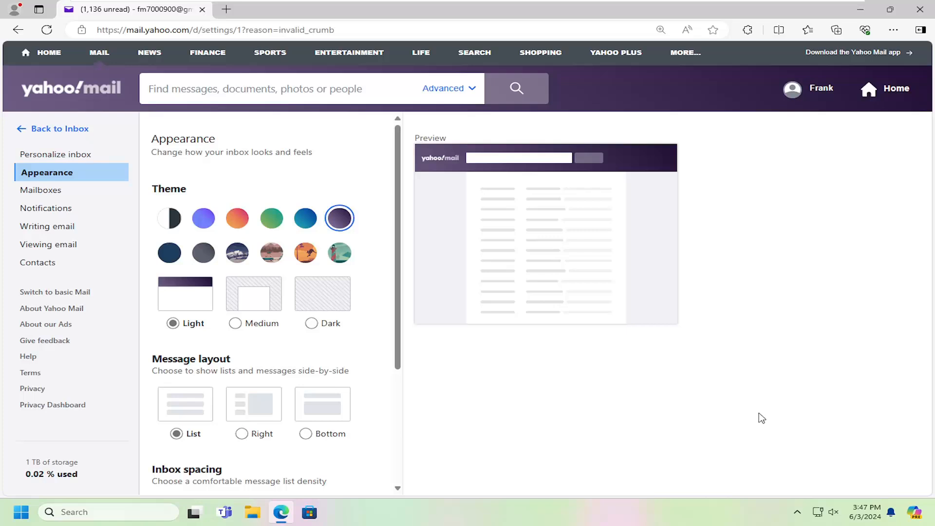
pyautogui.click(50, 191)
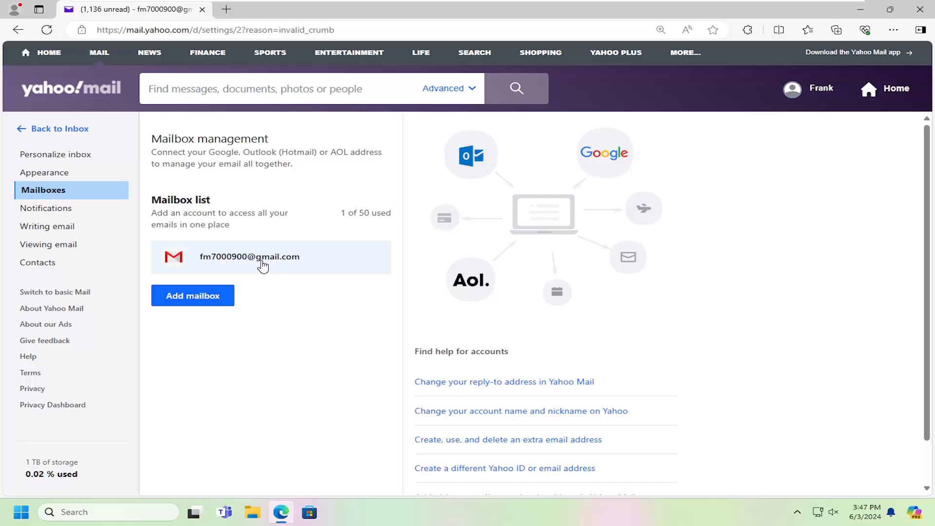
# - Select the Gmail mailbox row to bring up its edit details form
pyautogui.click(352, 263)
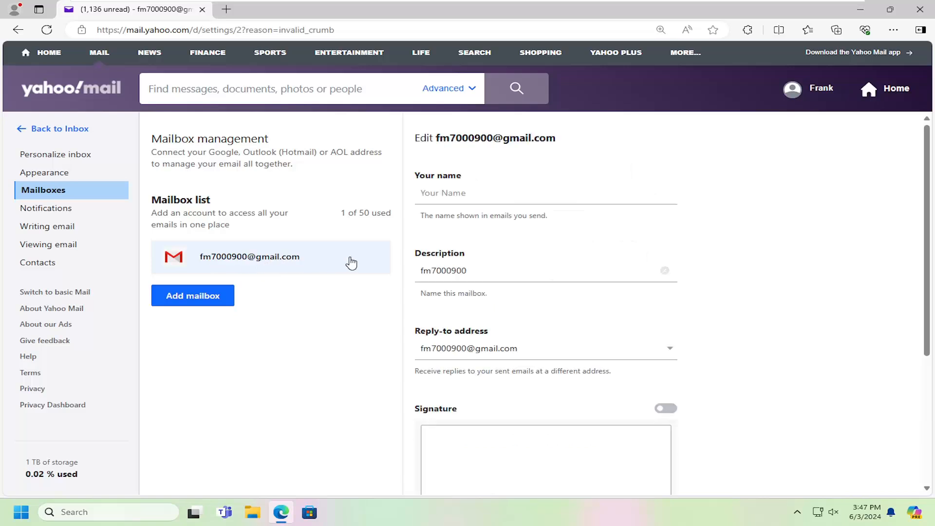
pyautogui.scroll(-2, 727, 299)
pyautogui.scroll(-1, 724, 294)
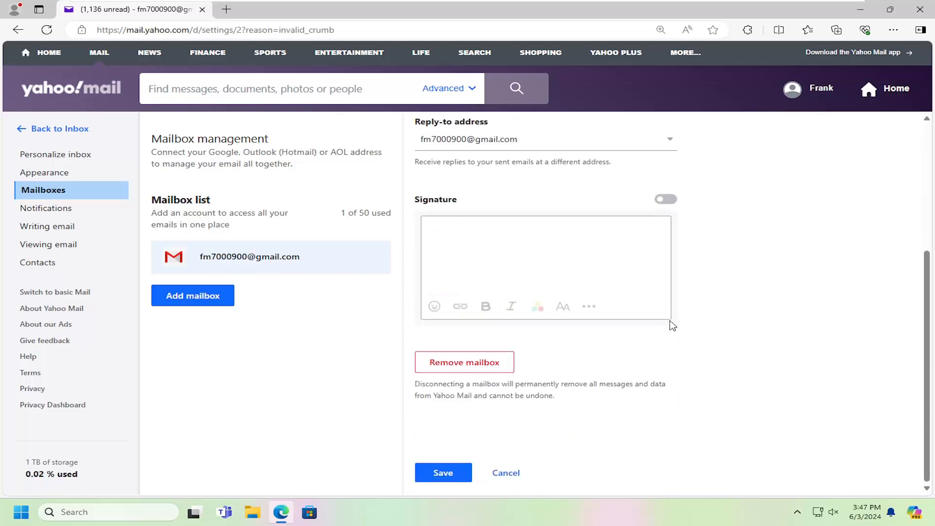